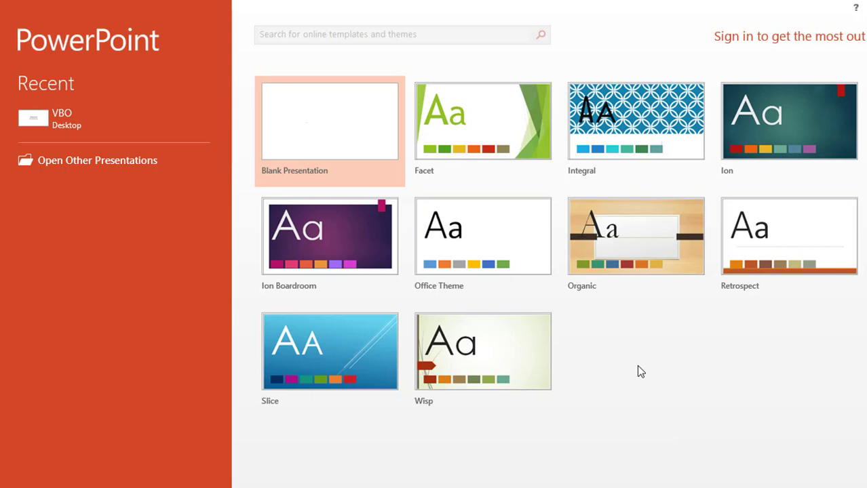
Create a blank presentation, then open the File backstage to list recent presentations including VBO.
click(336, 145)
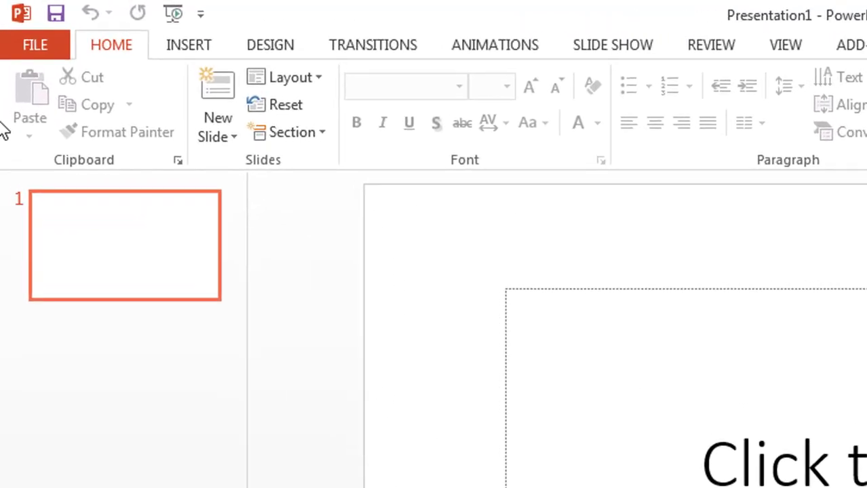
click(19, 25)
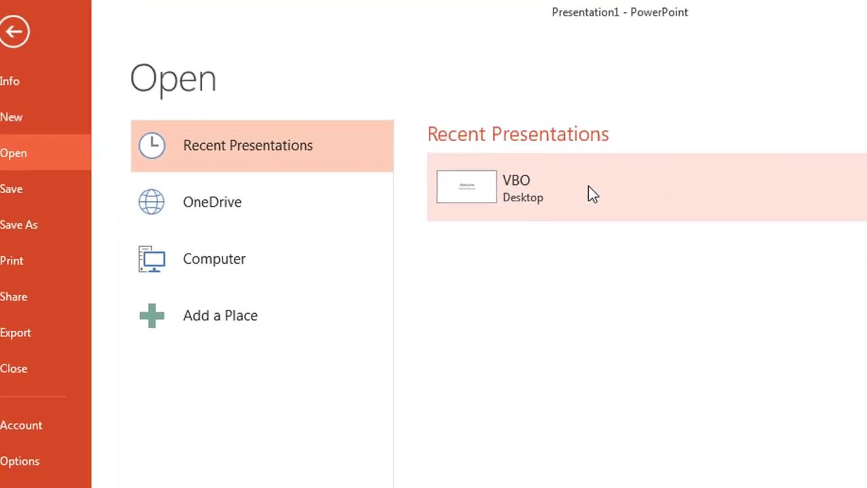
Open VBO from Recent Presentations and click into the Welcome slide's title and subtitle, then deselect.
click(552, 195)
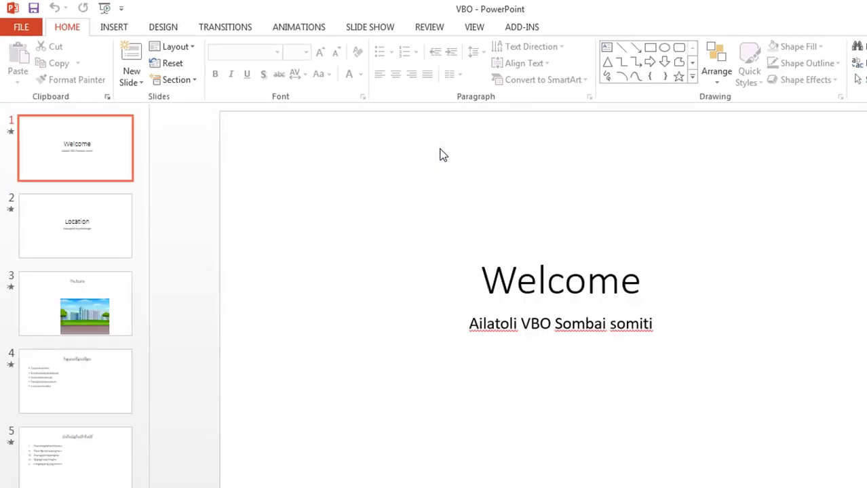
click(451, 286)
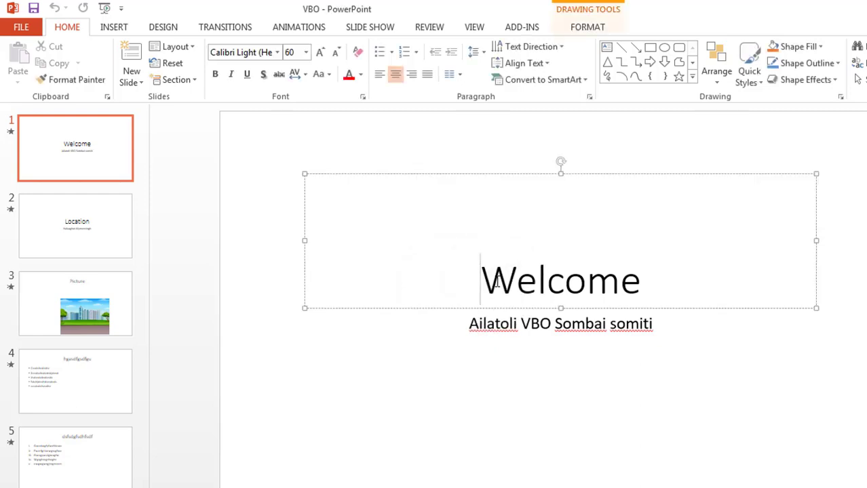
click(509, 324)
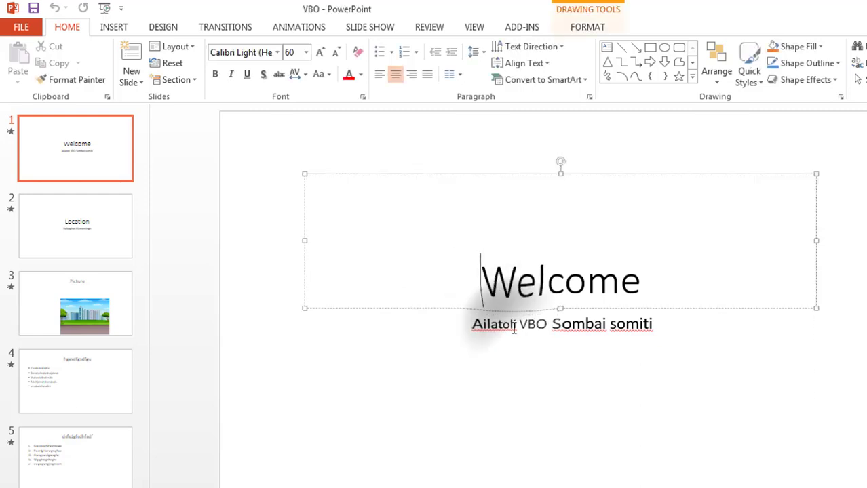
click(513, 292)
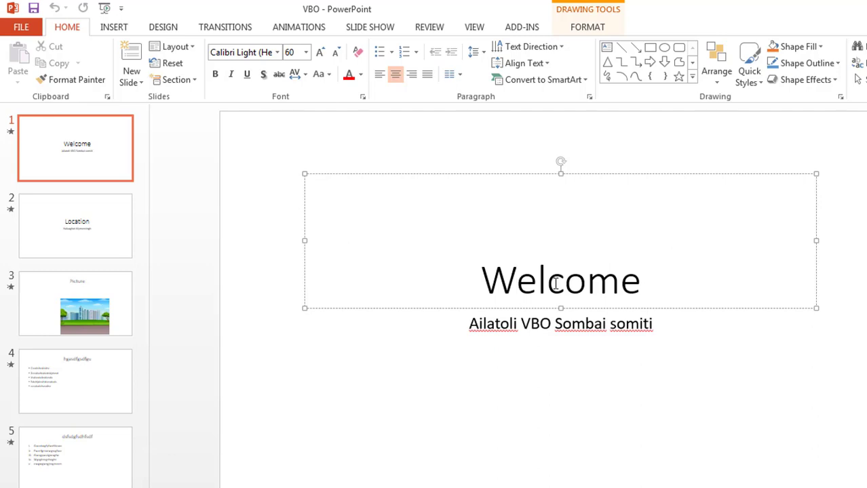
click(187, 209)
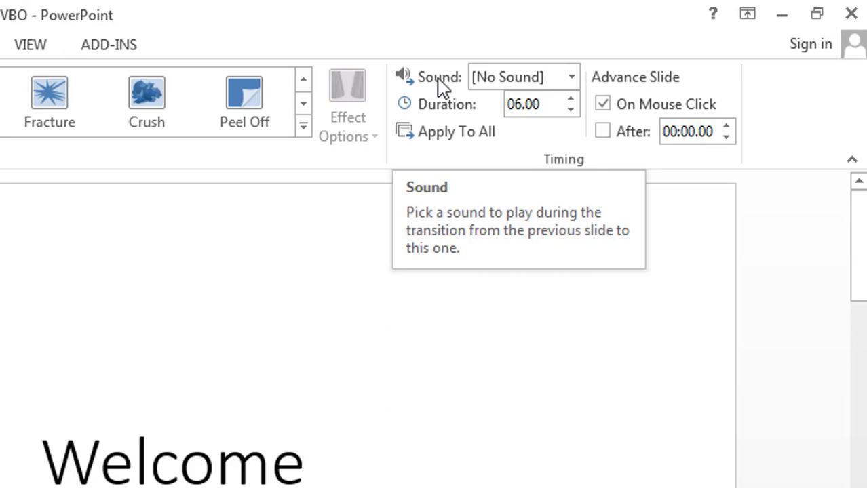
Give the Welcome slide's Curtains transition the Voltage sound, leaving its duration at 06.00.
click(573, 78)
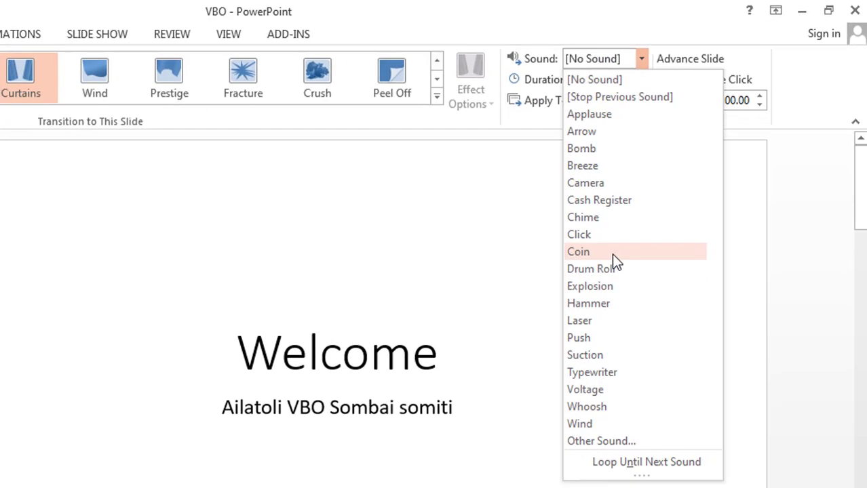
click(616, 387)
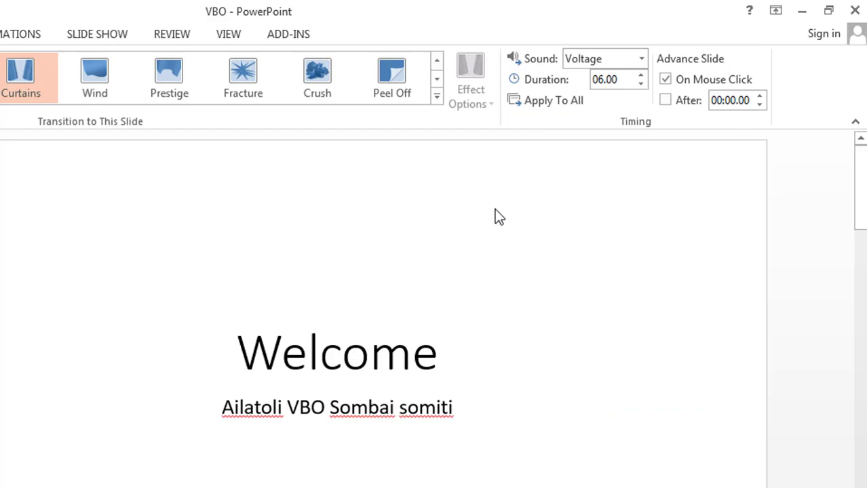
click(641, 76)
click(641, 82)
click(641, 83)
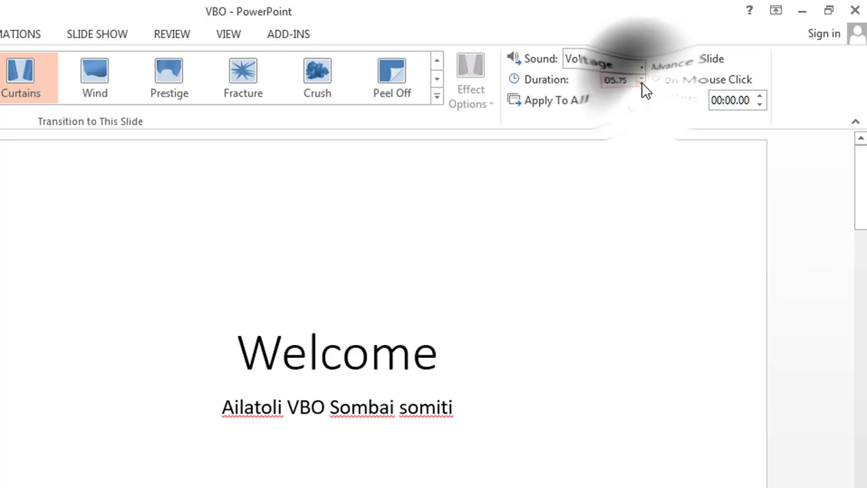
click(641, 83)
click(641, 75)
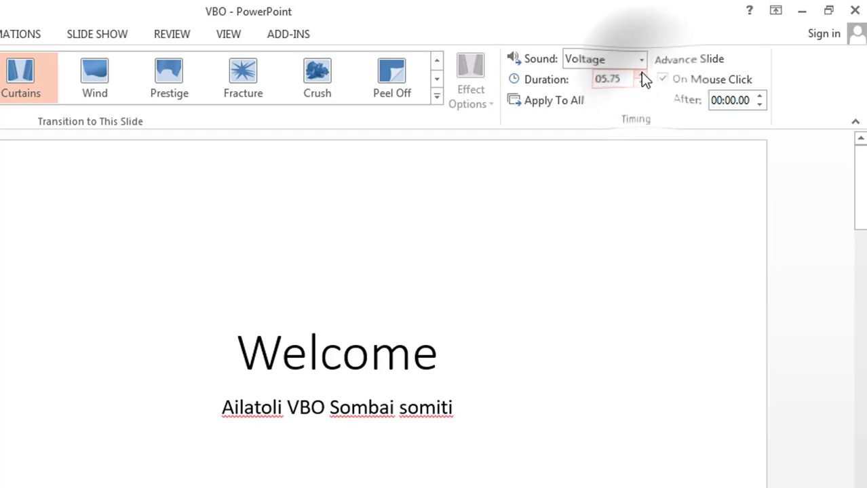
click(641, 75)
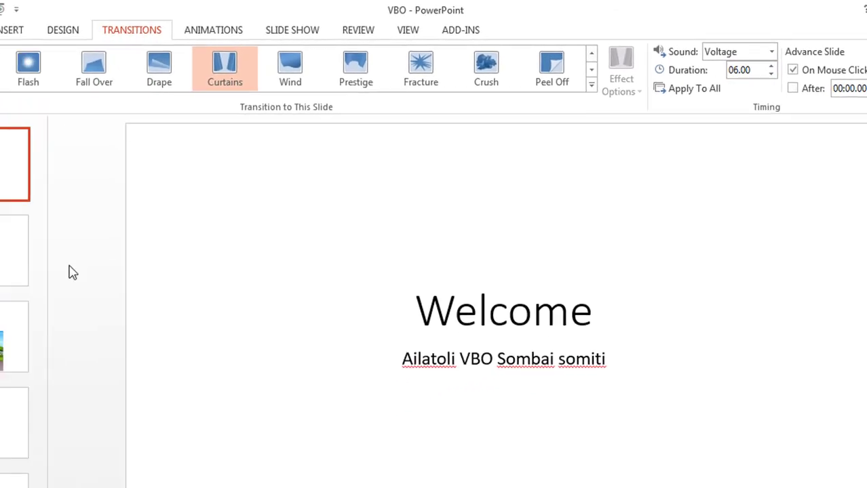
Set the Location slide's Vortex transition sound to Bomb.
click(86, 247)
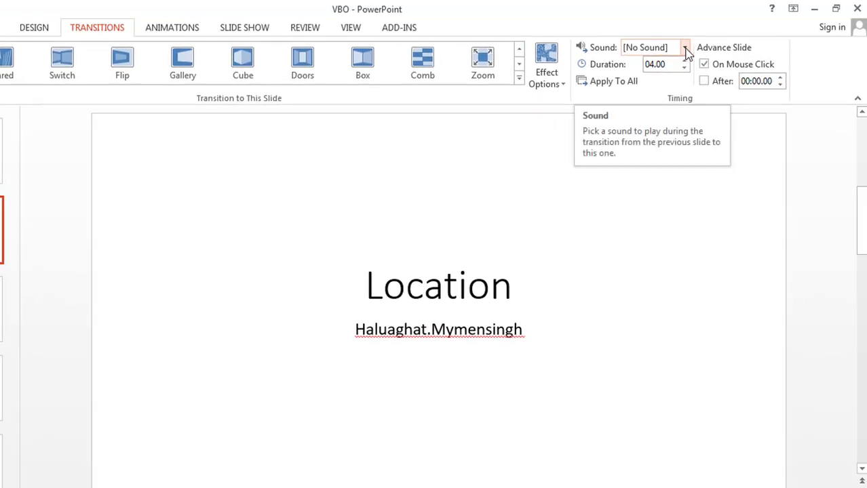
click(685, 49)
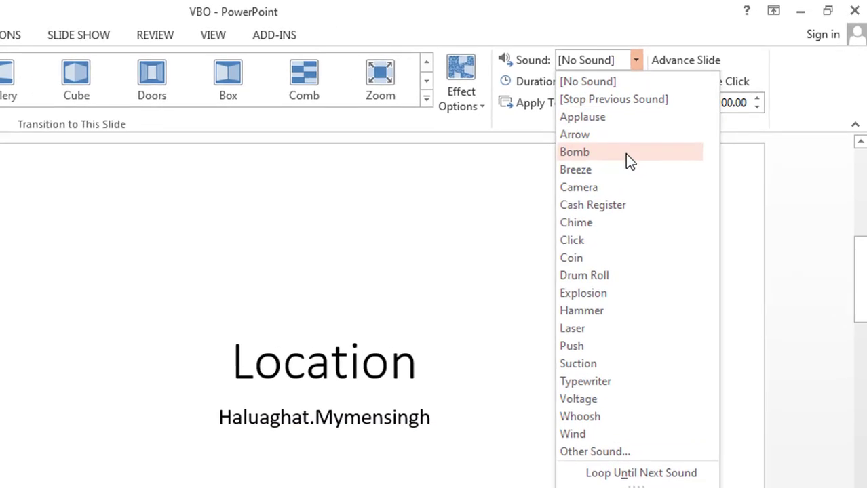
click(625, 154)
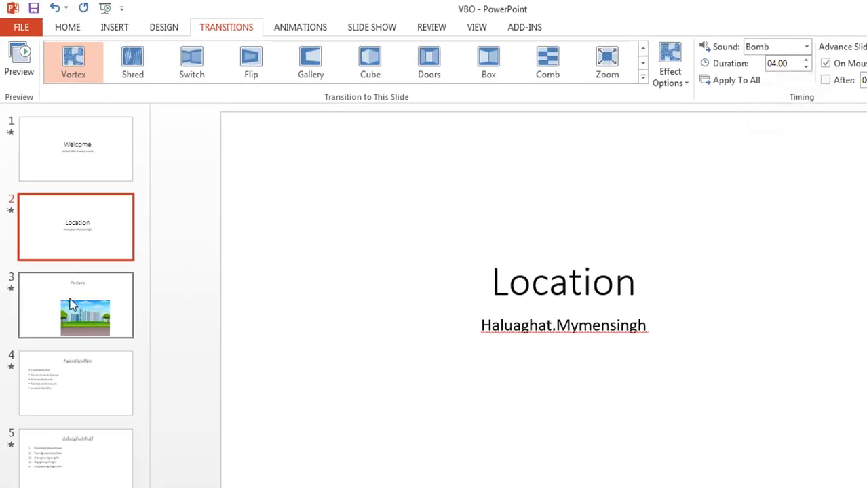
Set the Picture slide's Crush transition sound to Camera.
click(73, 305)
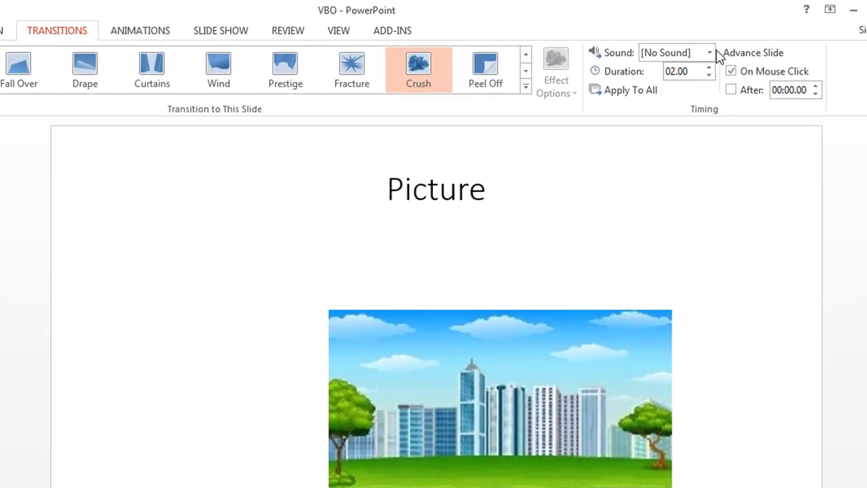
click(804, 47)
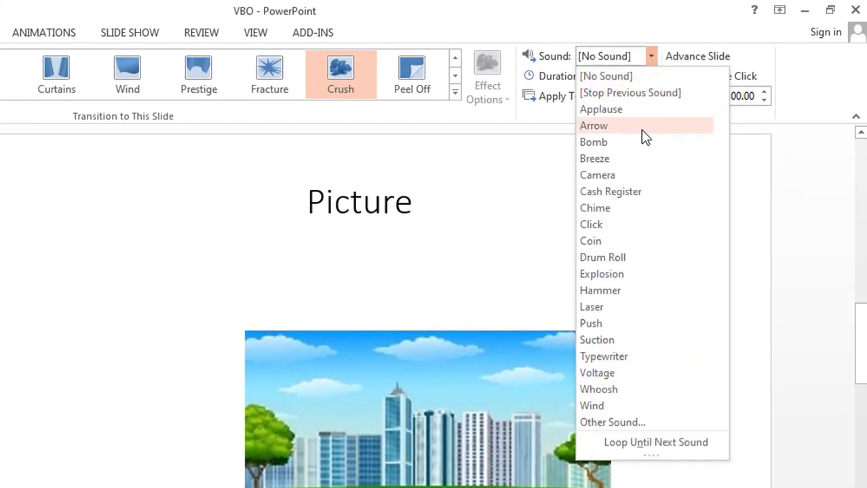
click(631, 177)
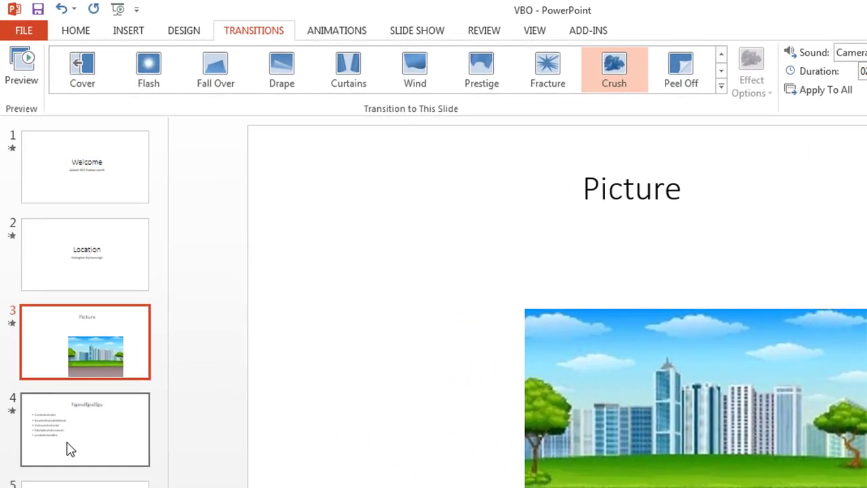
click(68, 449)
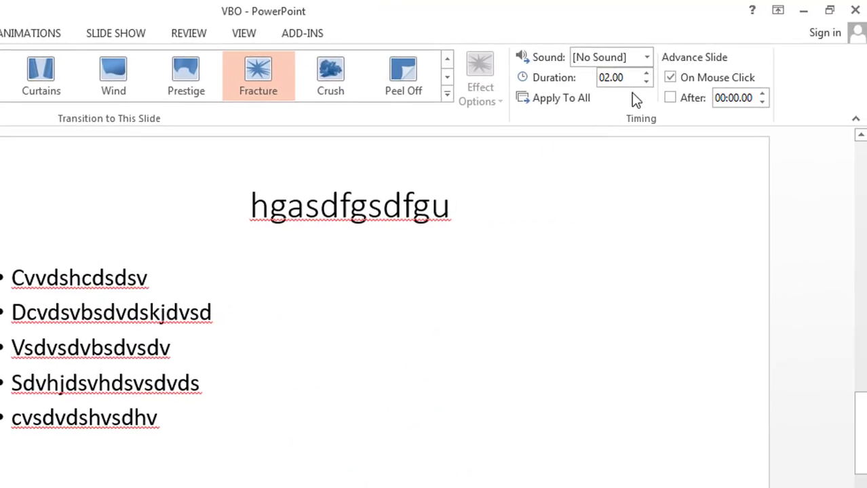
Choose Hammer as slide 4's transition sound and Applause for slide 5's Shred transition.
click(647, 60)
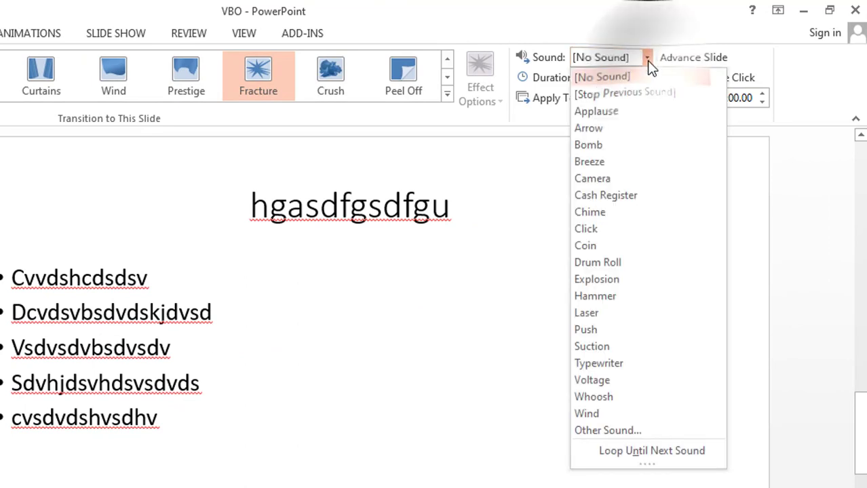
click(655, 297)
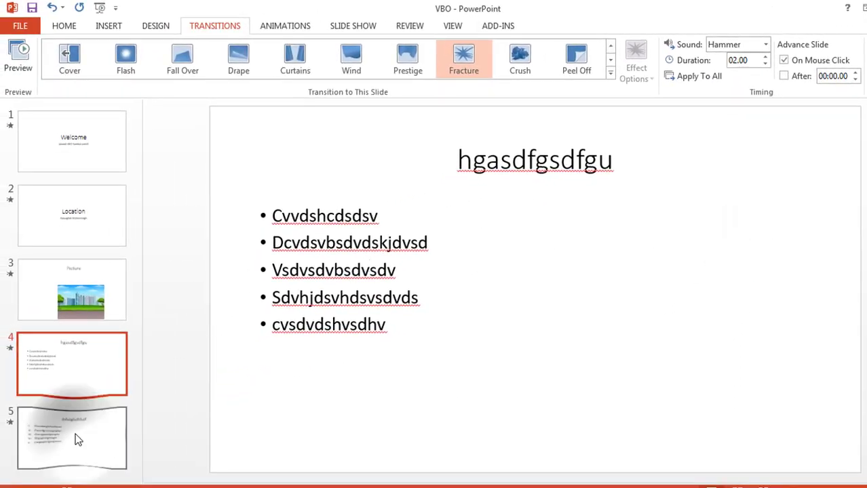
click(77, 439)
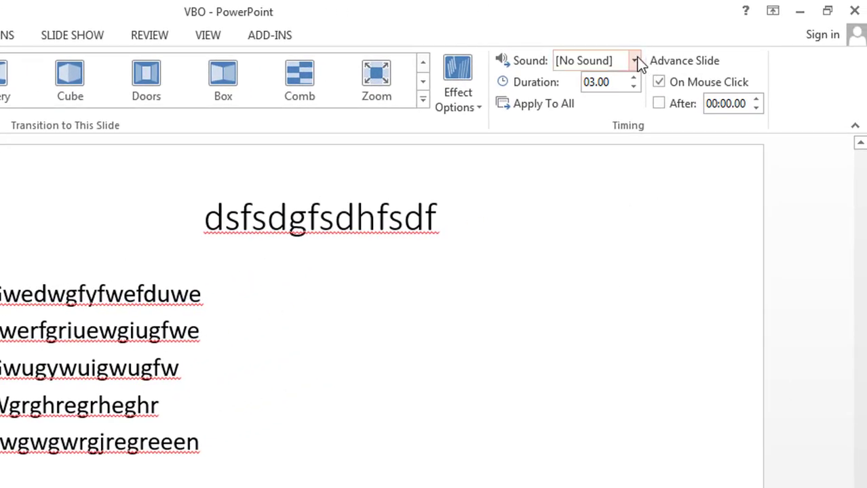
click(634, 61)
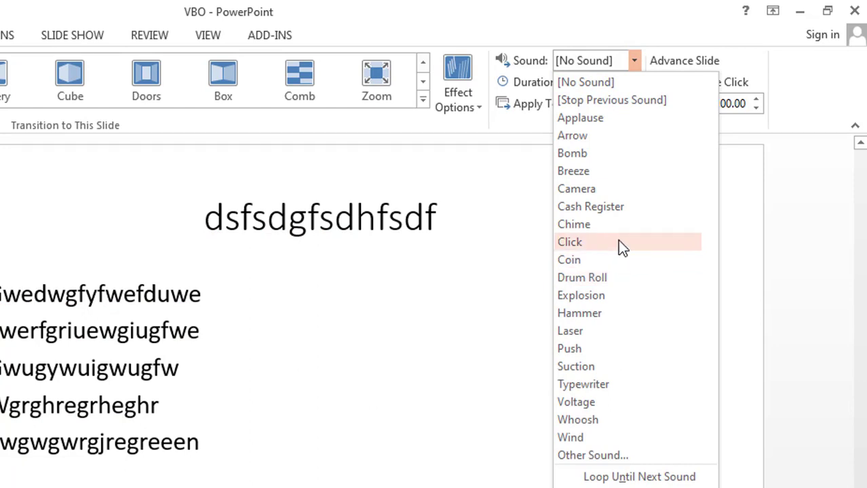
click(595, 119)
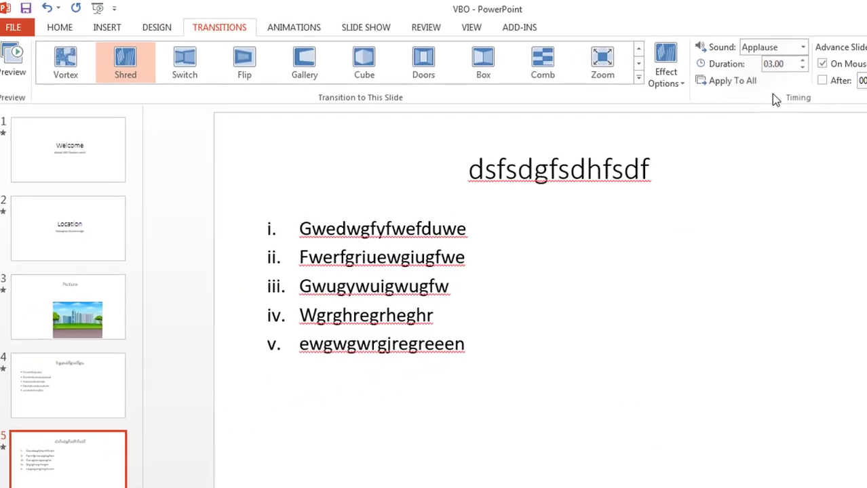
Check each of slides 1–5's transition and sound, ending back on the Welcome slide.
click(122, 156)
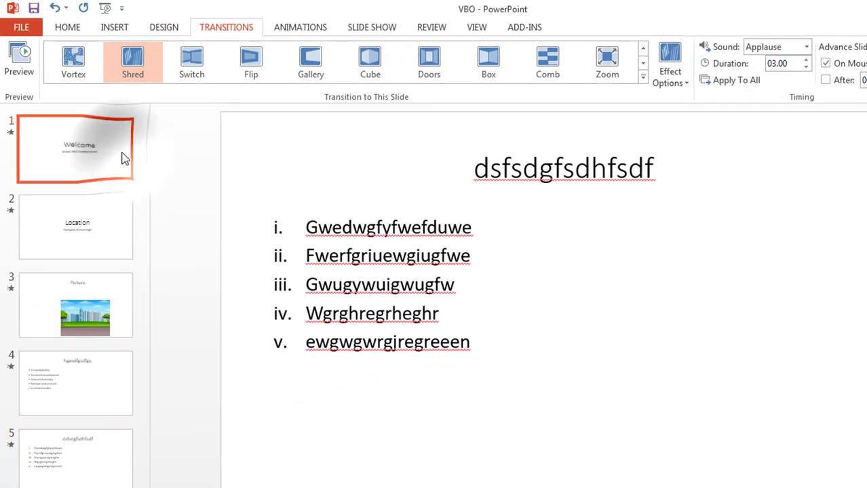
click(98, 231)
click(76, 313)
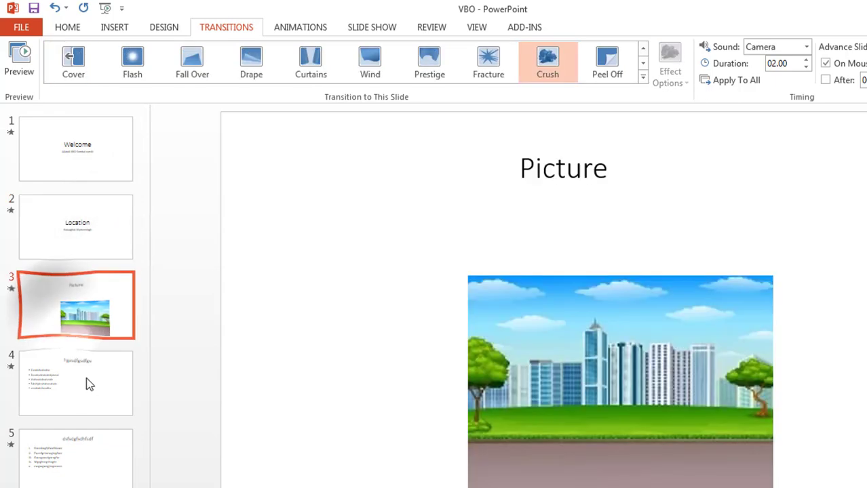
click(87, 384)
click(90, 450)
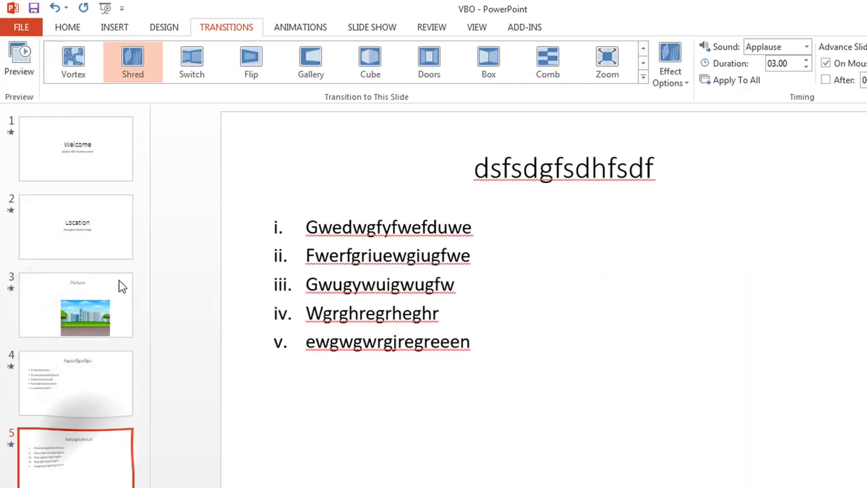
click(101, 175)
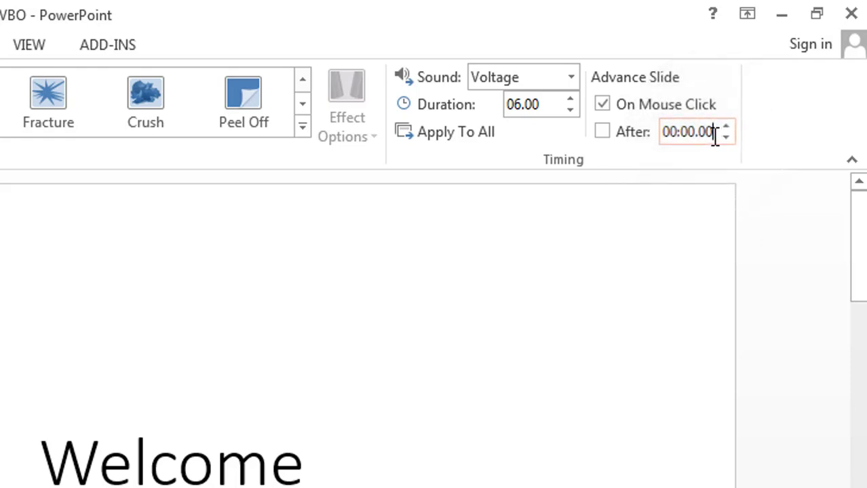
click(555, 349)
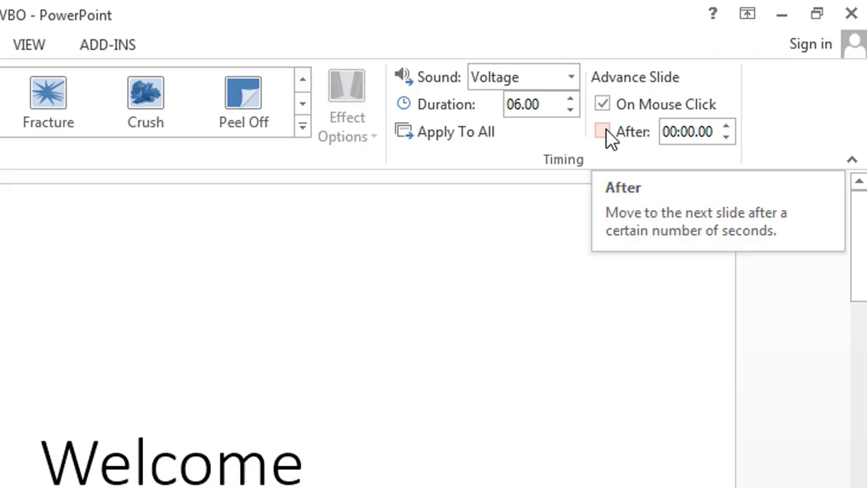
click(601, 105)
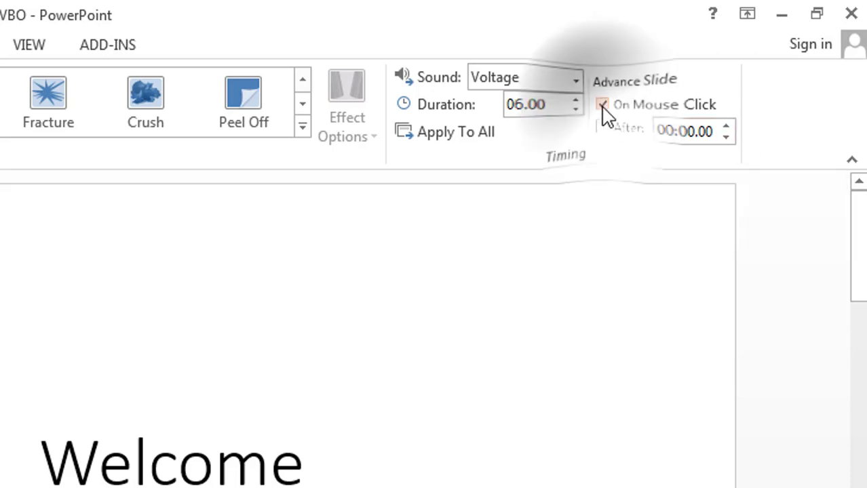
click(601, 132)
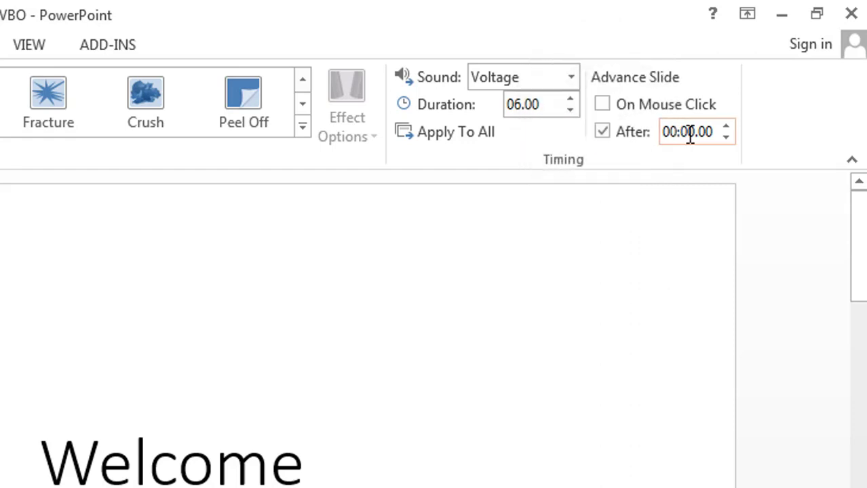
click(601, 105)
click(602, 132)
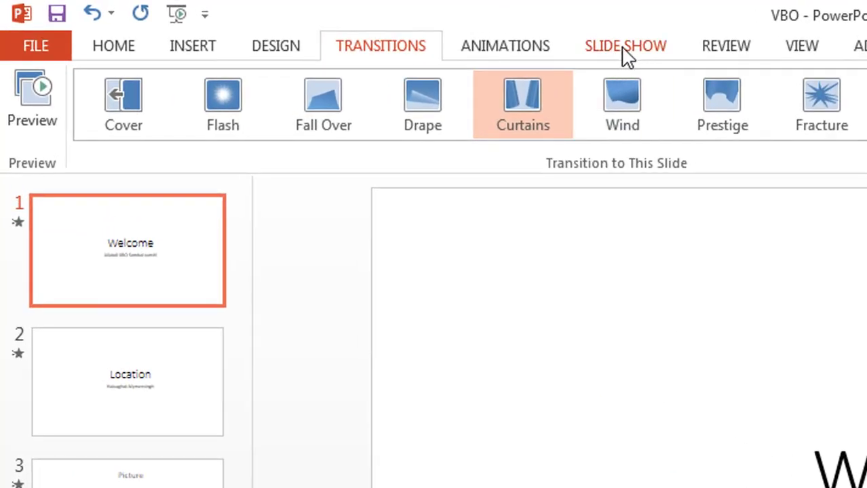
Run the slide show From Beginning and let it play to the numbered-list slide.
click(625, 47)
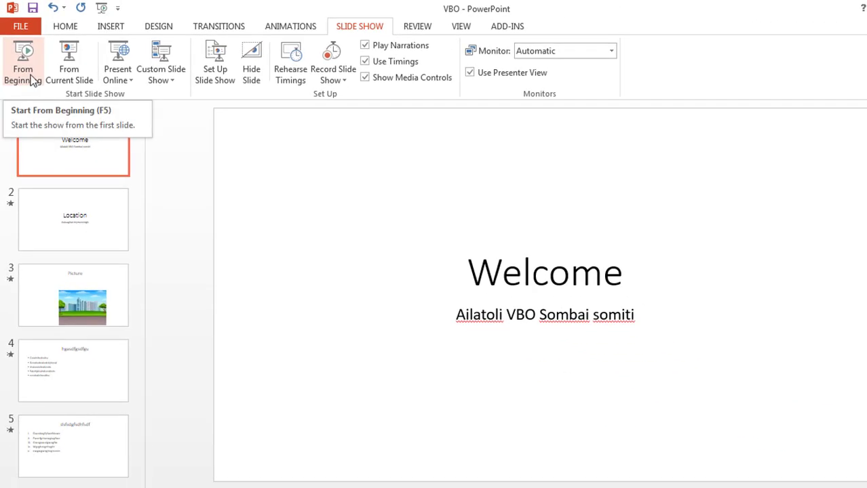
click(30, 80)
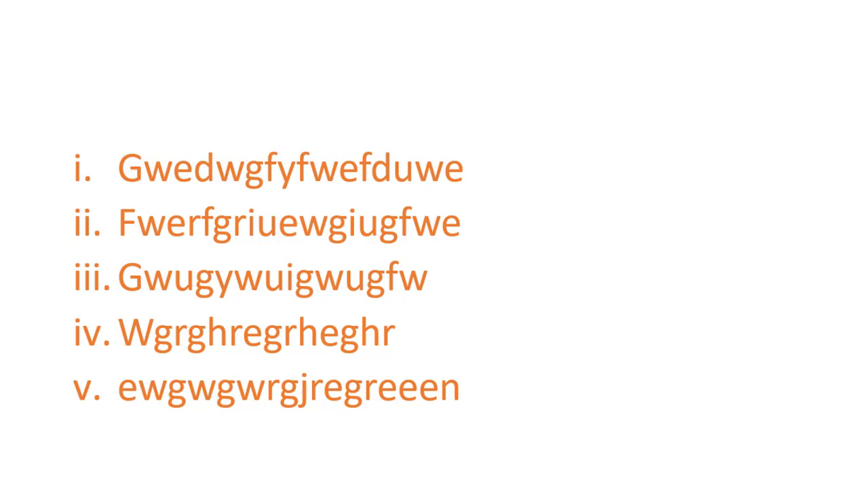
Advance past the last slide and choose End Show to leave the slide show.
key(Right)
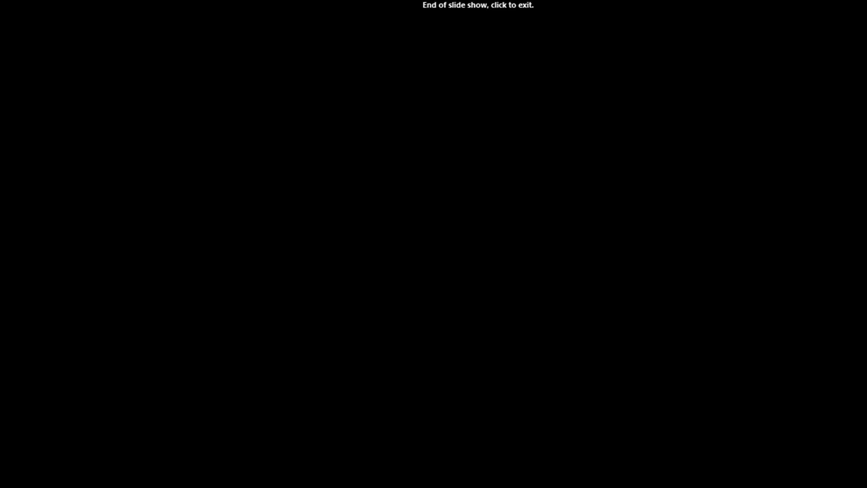
right_click(1, 65)
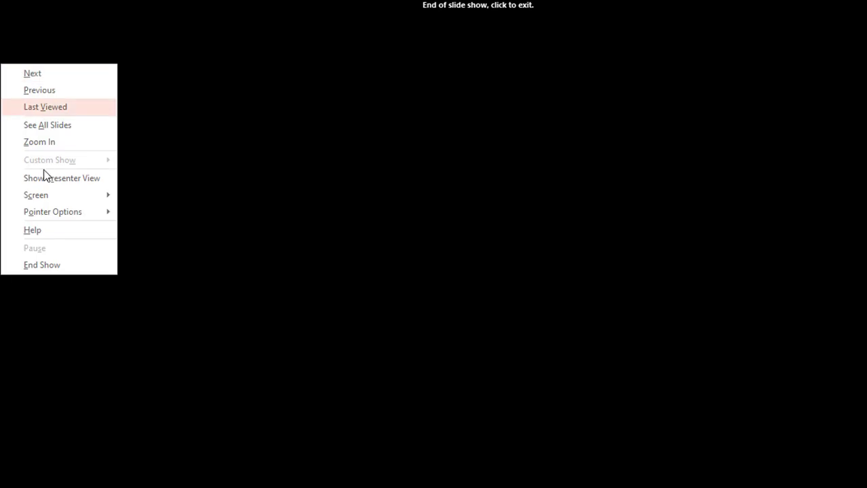
click(42, 265)
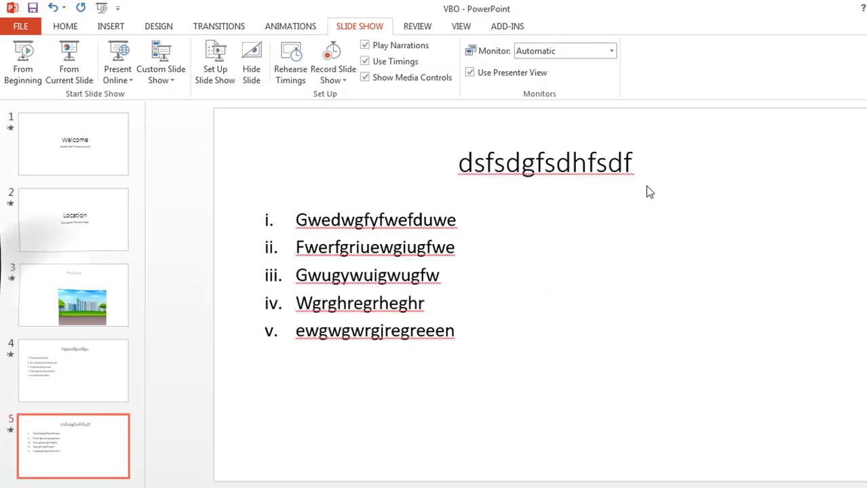
Return to the Transitions tab and select the Welcome slide in the thumbnail pane.
click(219, 26)
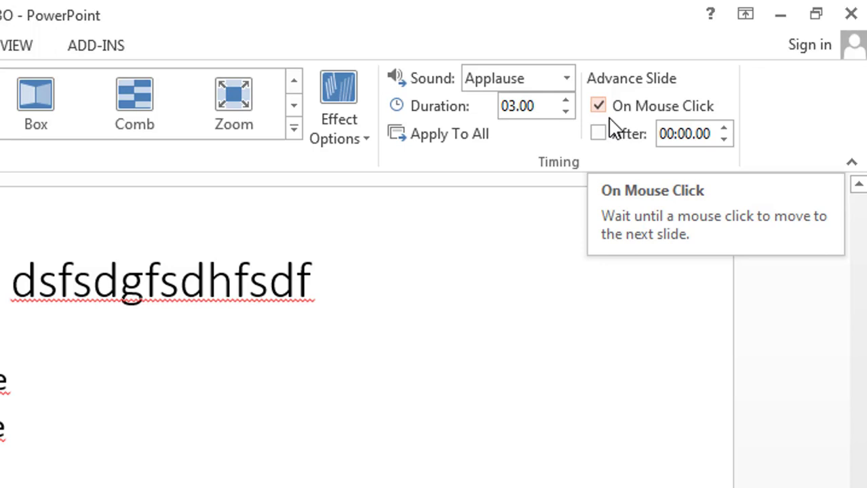
scroll(251, 382, down, 1)
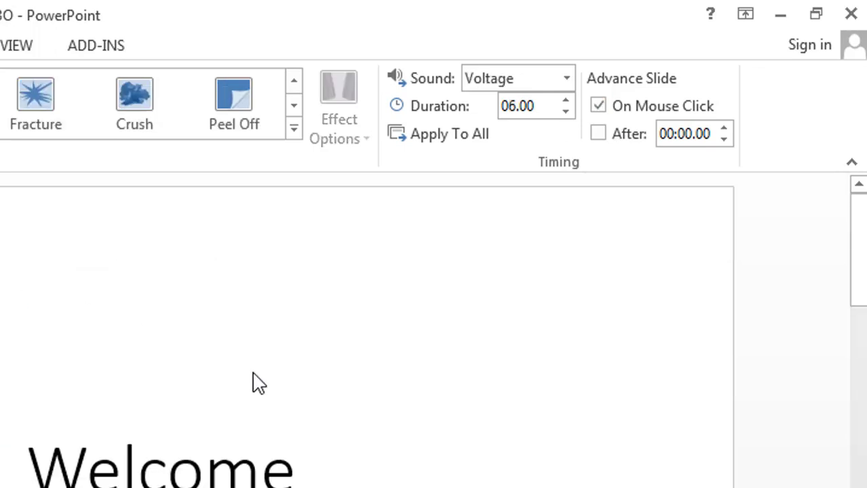
click(207, 468)
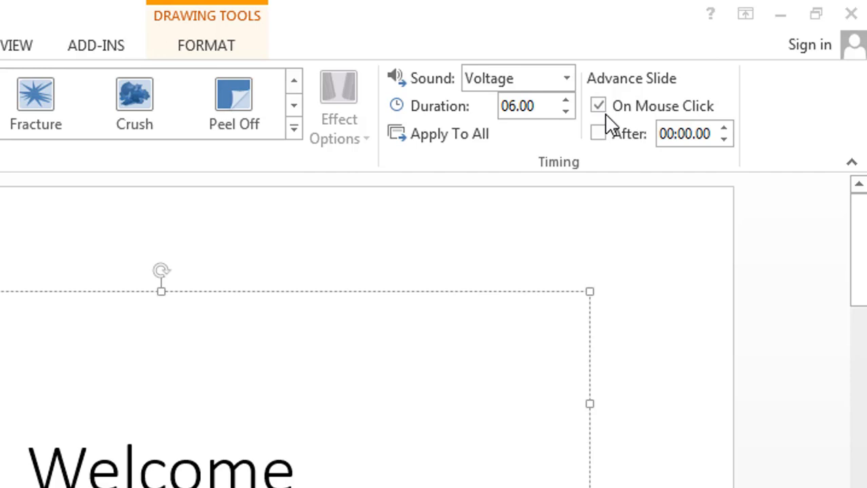
Switch the Welcome slide from On Mouse Click to advancing automatically After 00:00.02.
click(598, 107)
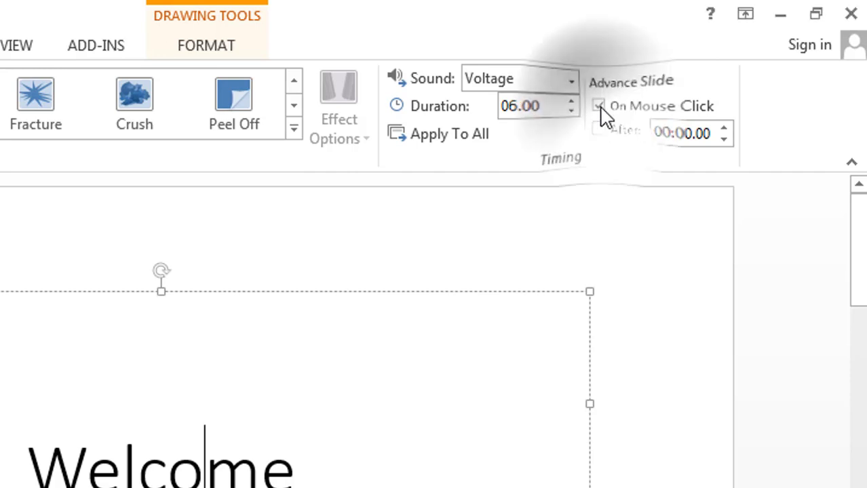
click(600, 111)
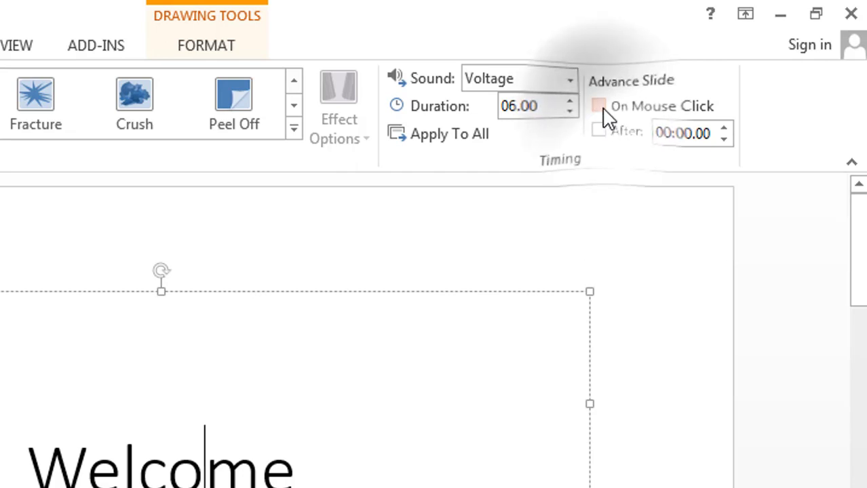
click(604, 138)
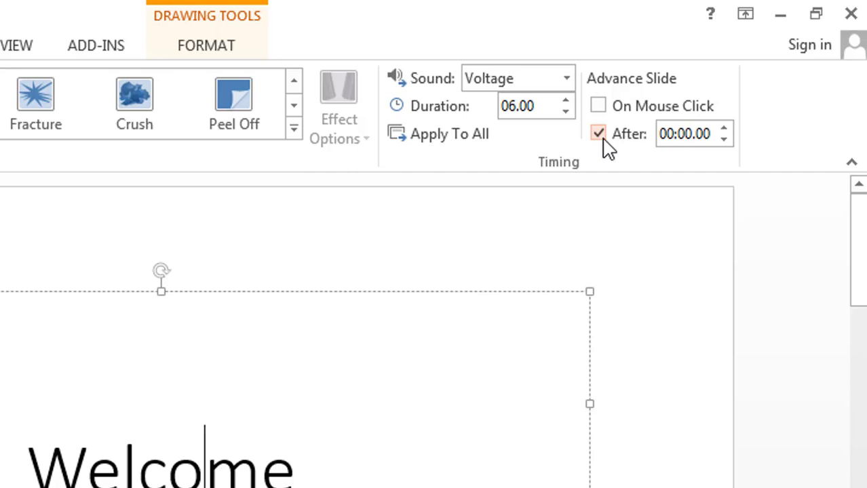
double_click(710, 133)
click(714, 133)
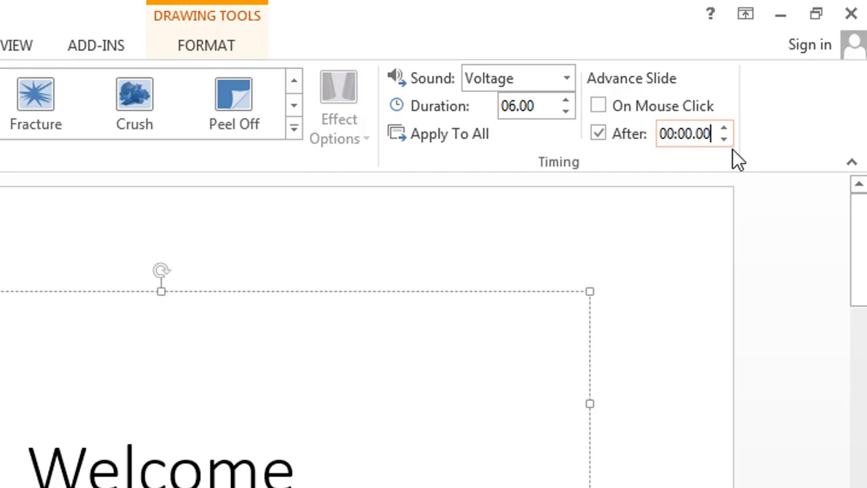
key(BackSpace)
text(2)
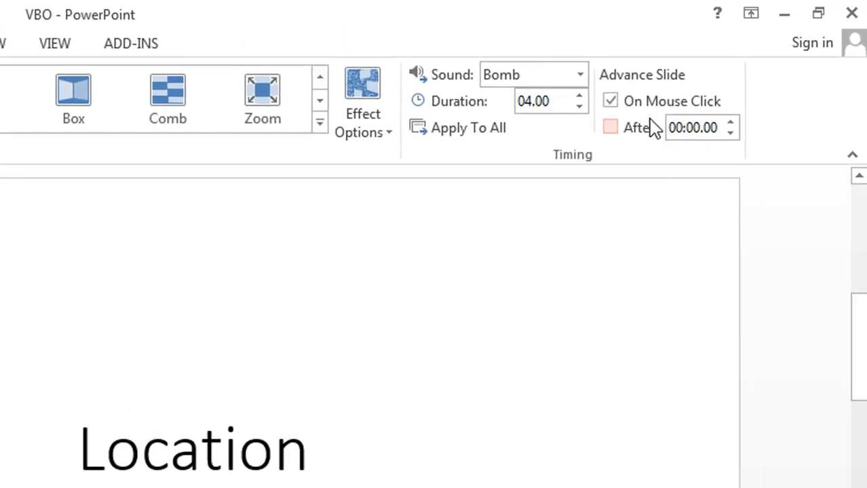
On the Location slide, clear On Mouse Click, tick After and set it to 00:00.02.
click(613, 103)
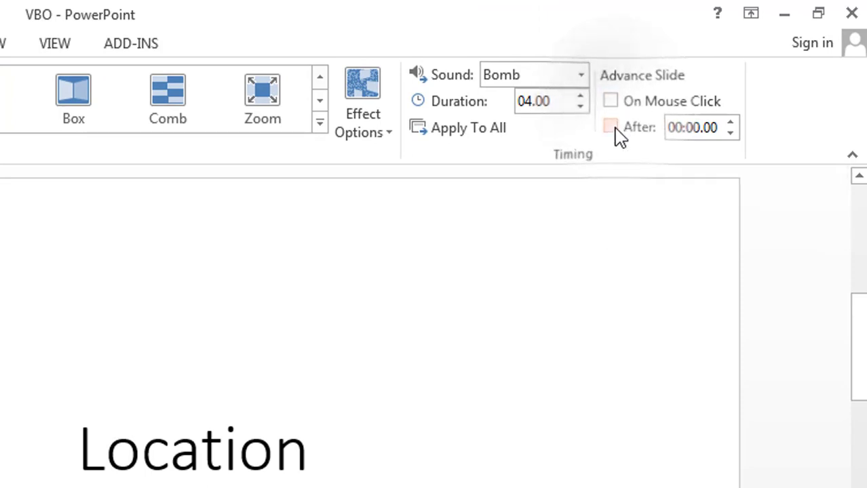
click(612, 129)
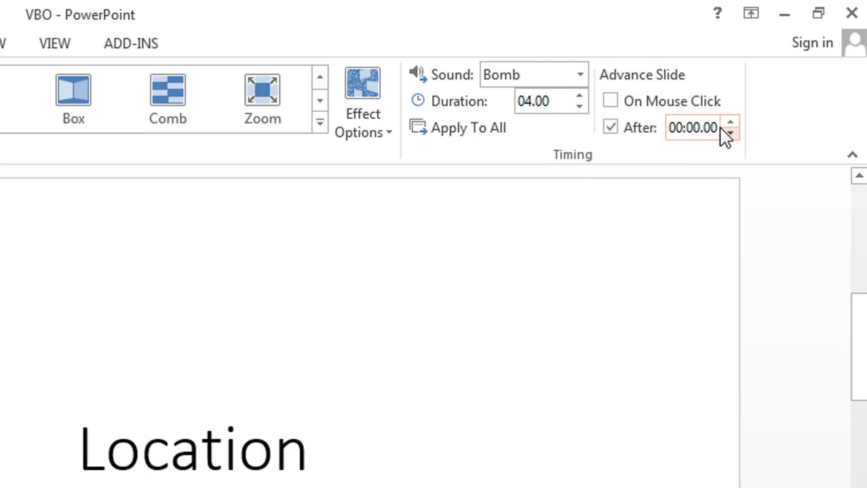
click(715, 127)
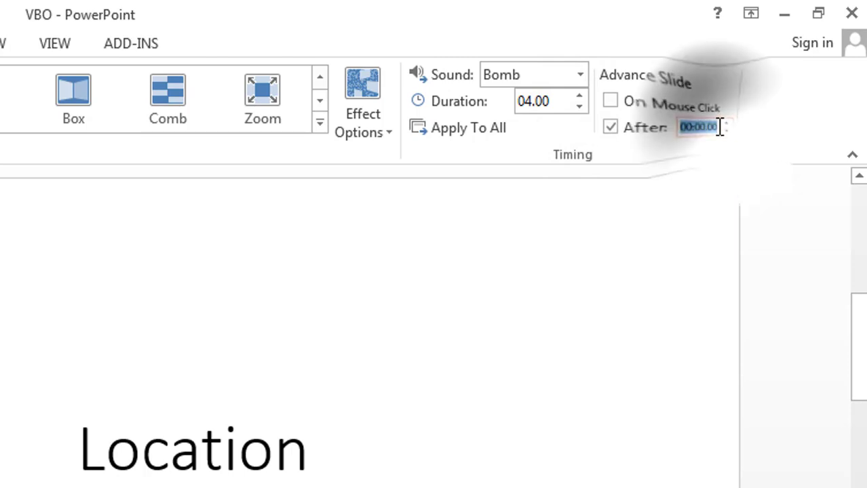
key(BackSpace)
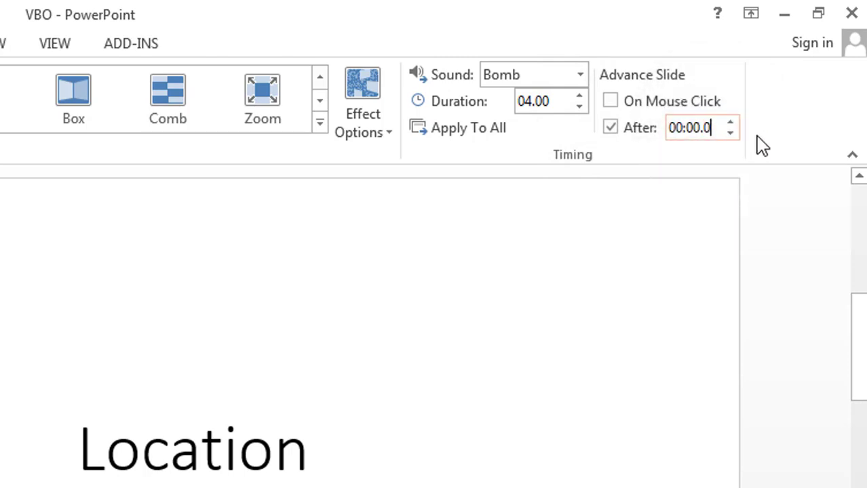
text(2)
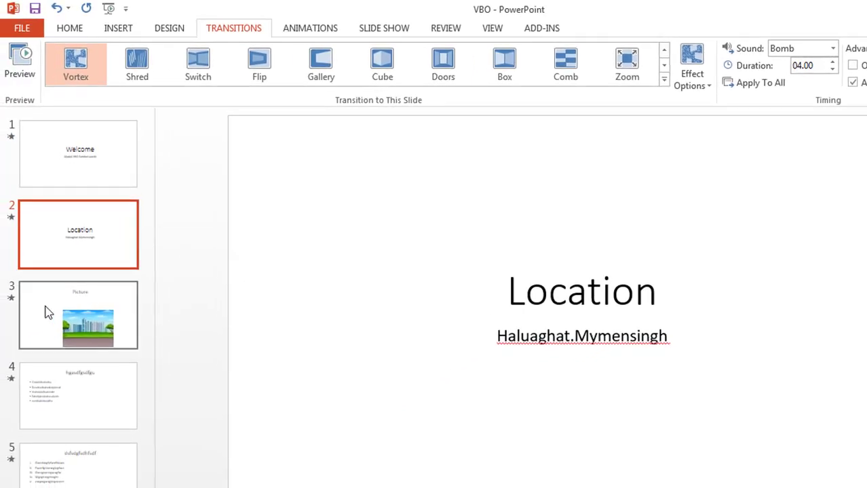
Make the Picture slide (slide 3) advance automatically after 00:00.02 instead of on mouse click.
click(46, 310)
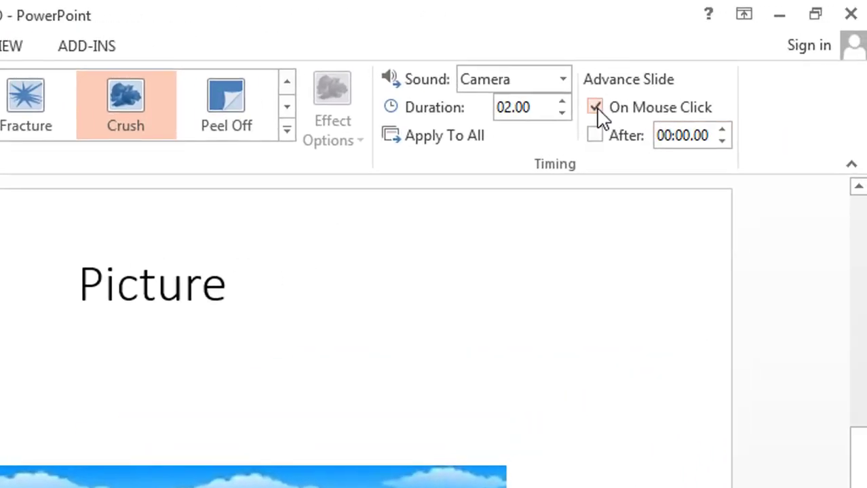
click(595, 108)
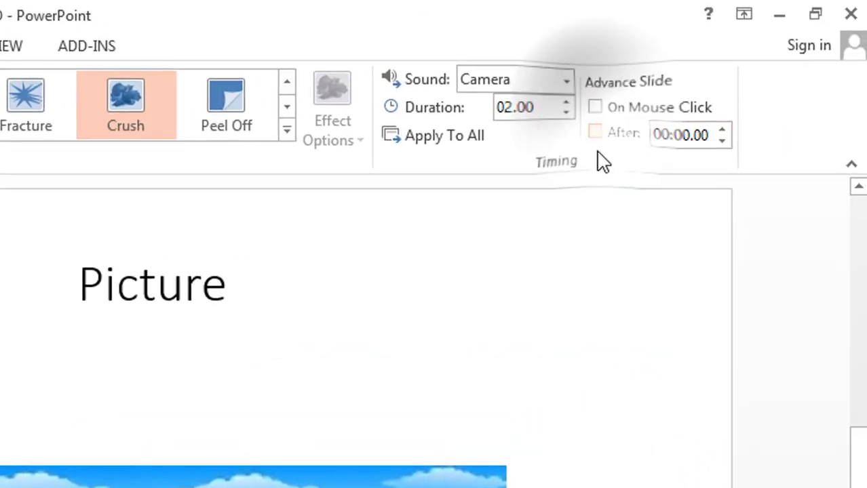
click(594, 135)
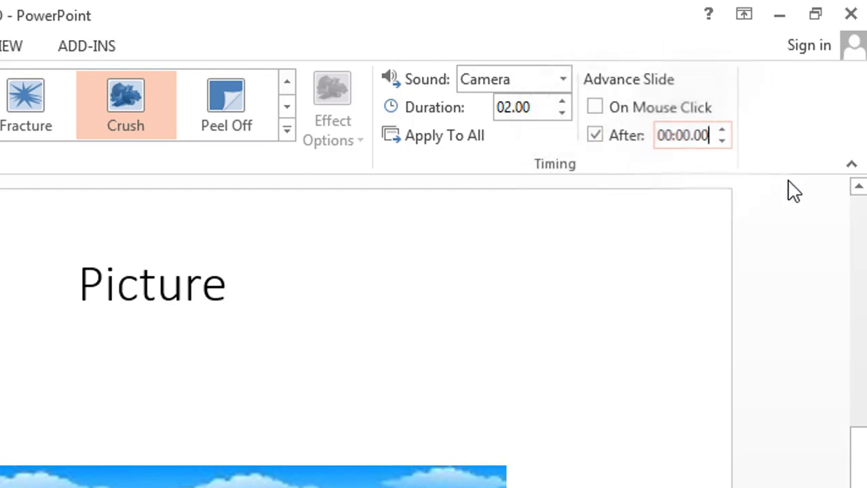
key(BackSpace)
text(2)
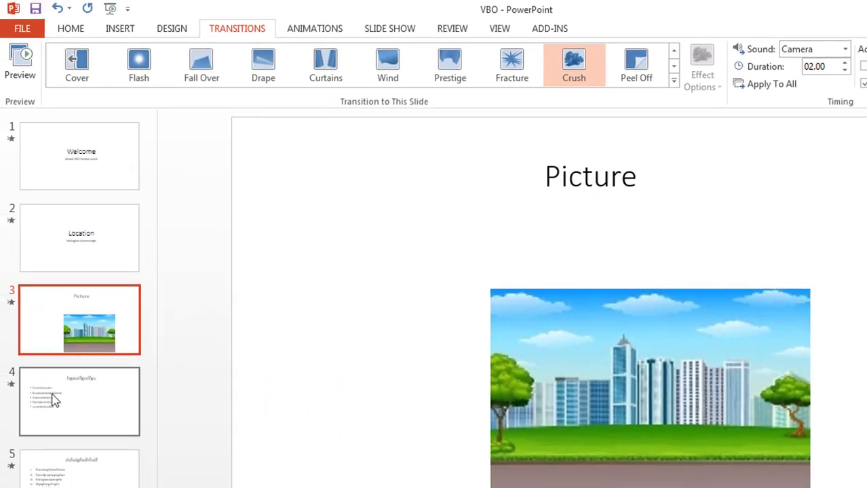
Make slide 4 advance automatically after 00:00.02 instead of on mouse click.
click(39, 404)
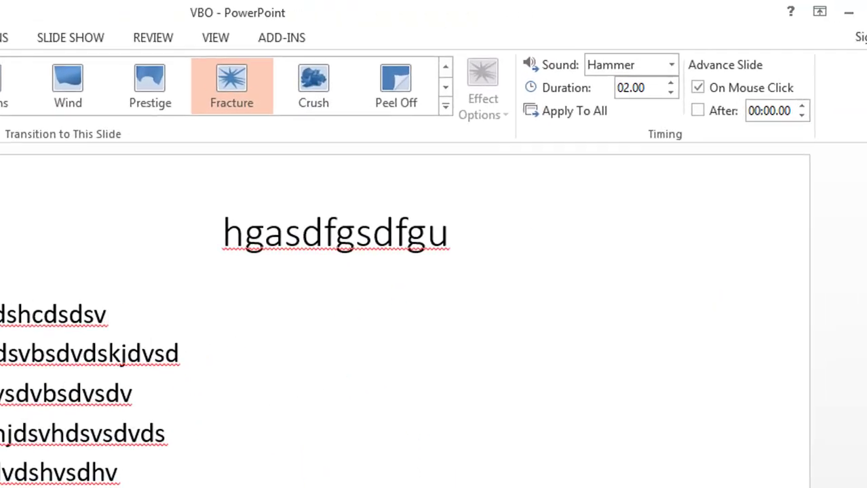
click(627, 102)
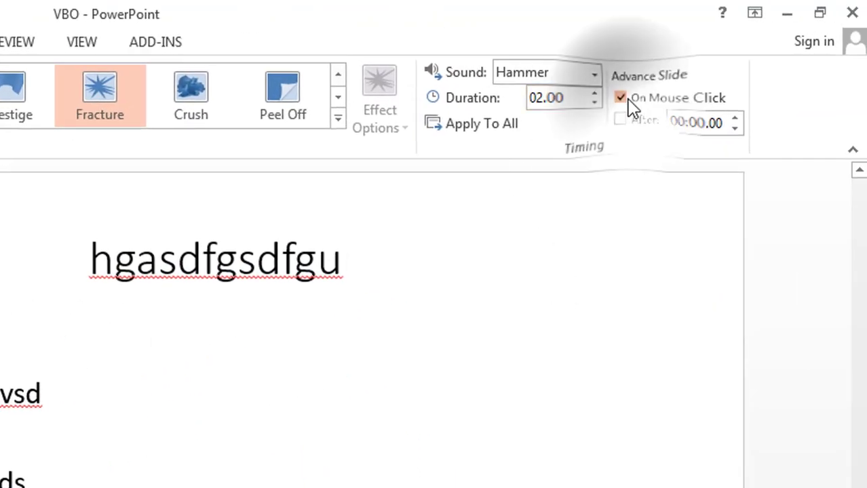
click(618, 125)
click(718, 124)
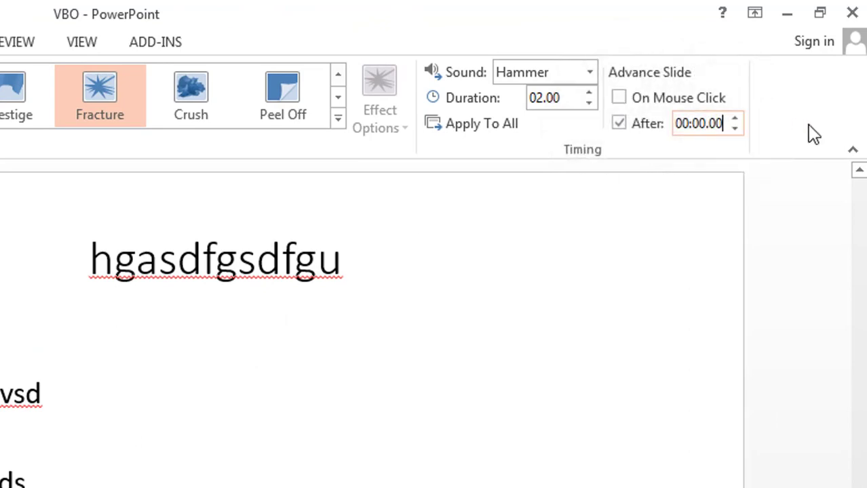
key(BackSpace)
text(2)
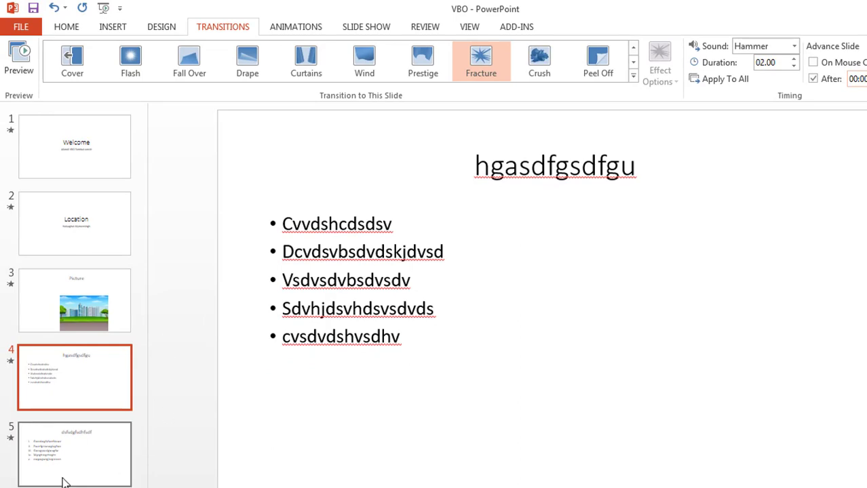
Set slide 5 to advance after 00:00.02 instead of on click, then return to the Welcome slide.
click(62, 480)
click(592, 108)
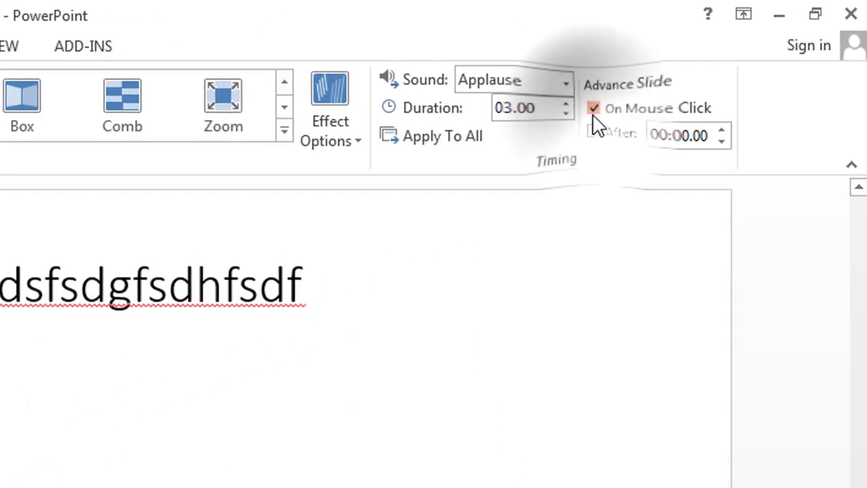
click(594, 137)
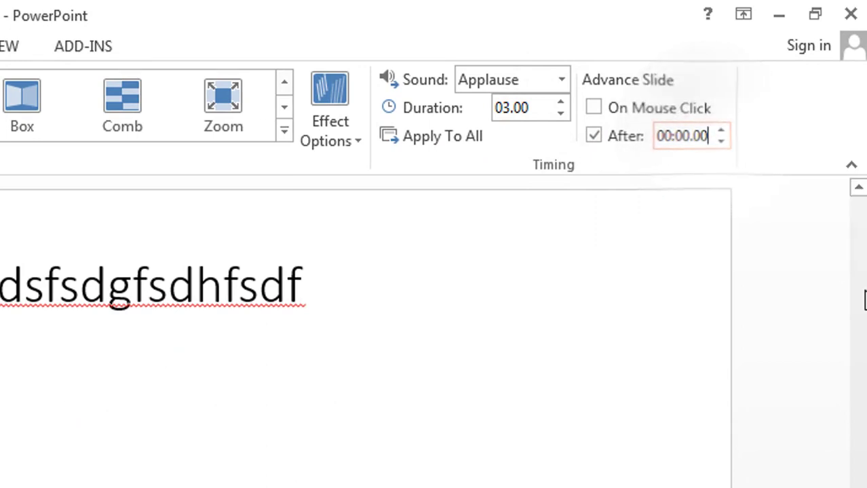
key(BackSpace)
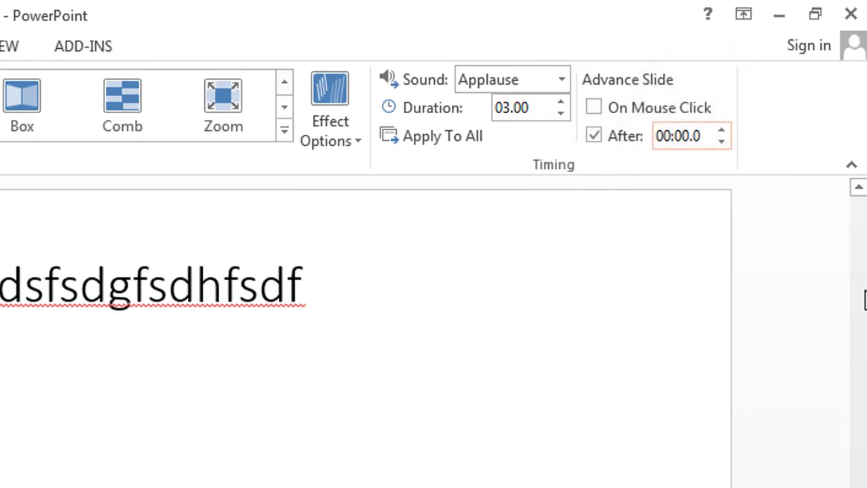
text(2)
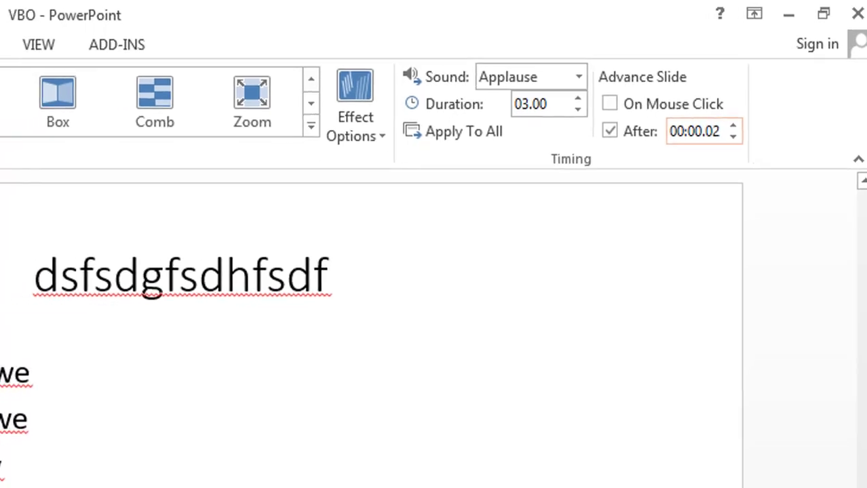
click(99, 161)
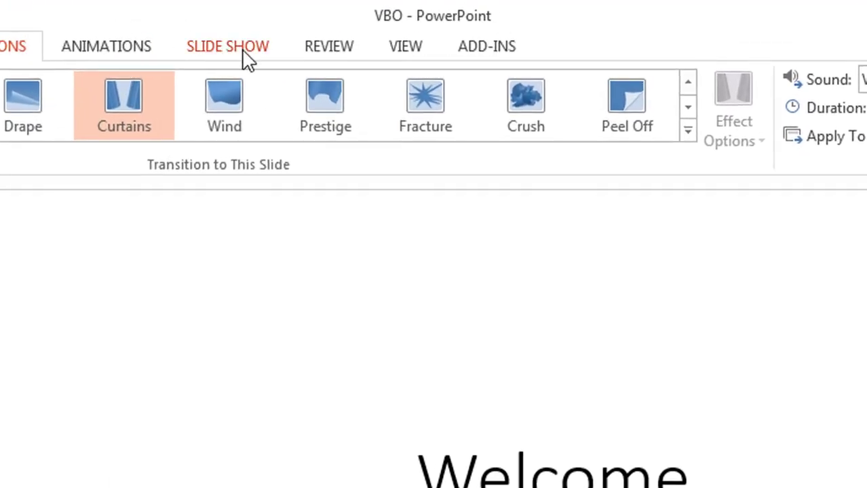
Run the slide show From Beginning and let every slide advance on its own.
click(248, 60)
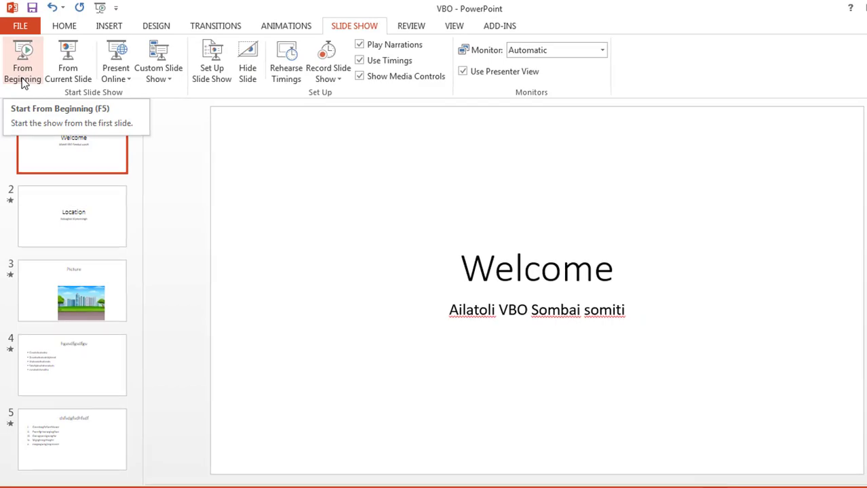
click(22, 80)
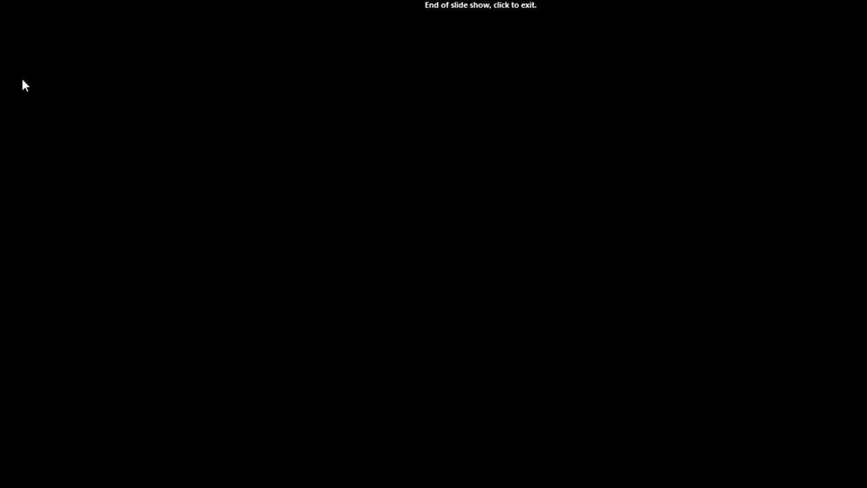
End the show from the black end screen and bring back the Transitions settings.
right_click(22, 80)
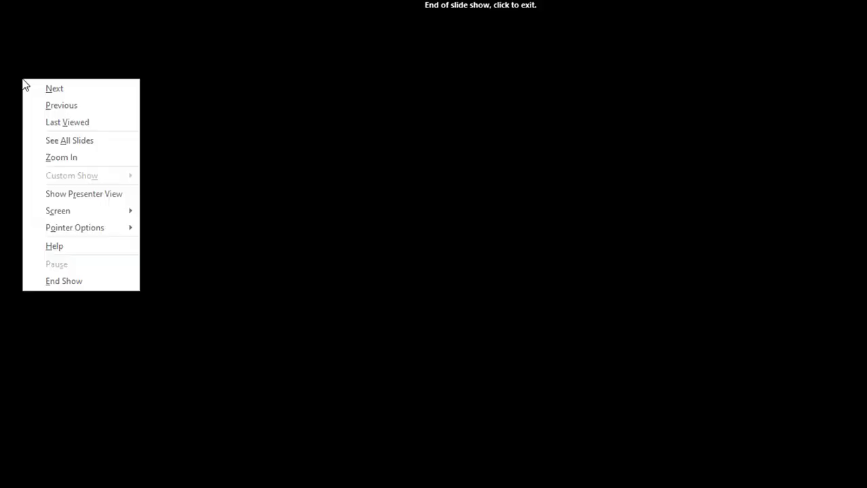
click(77, 281)
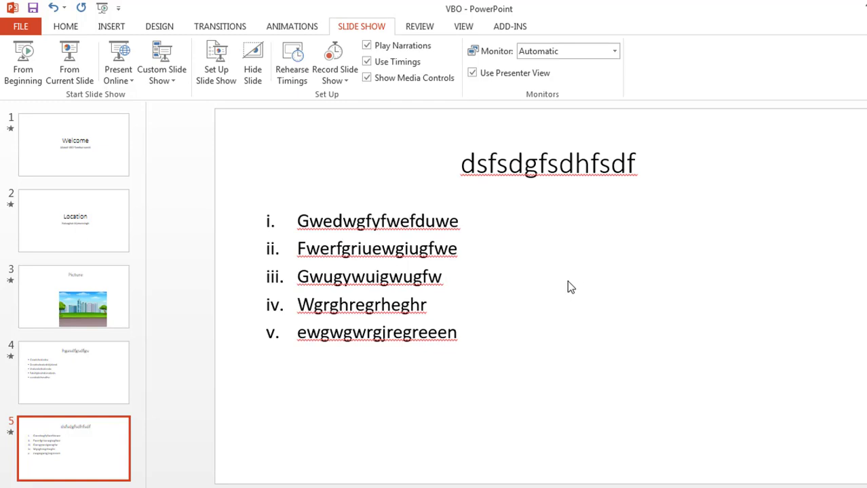
click(218, 27)
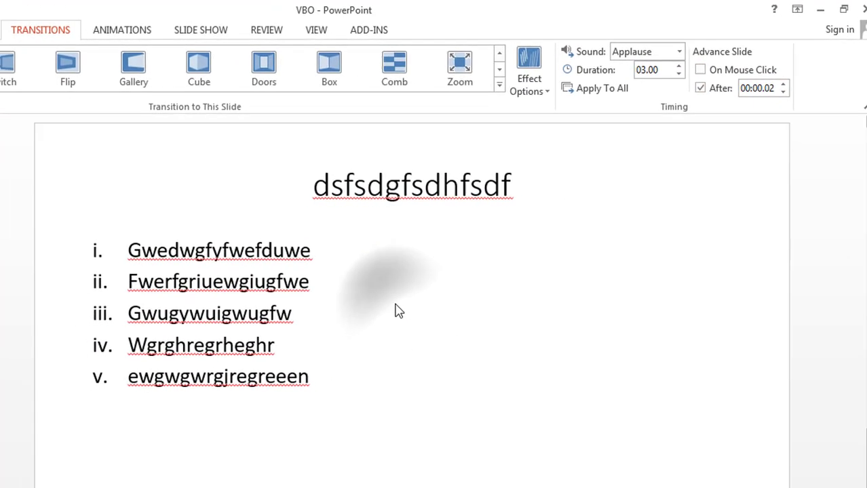
Check the Welcome slide's 00:00.02 advance delay, browse Animations, Slide Show and Design, then return to Transitions.
click(58, 136)
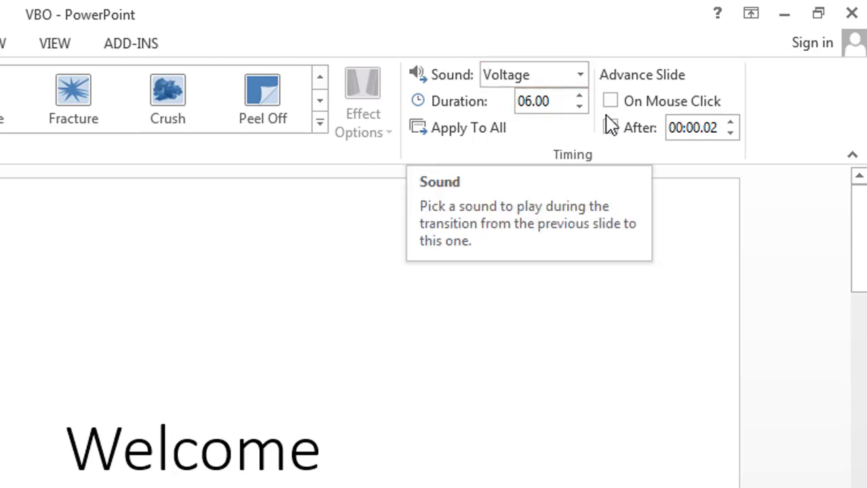
click(682, 134)
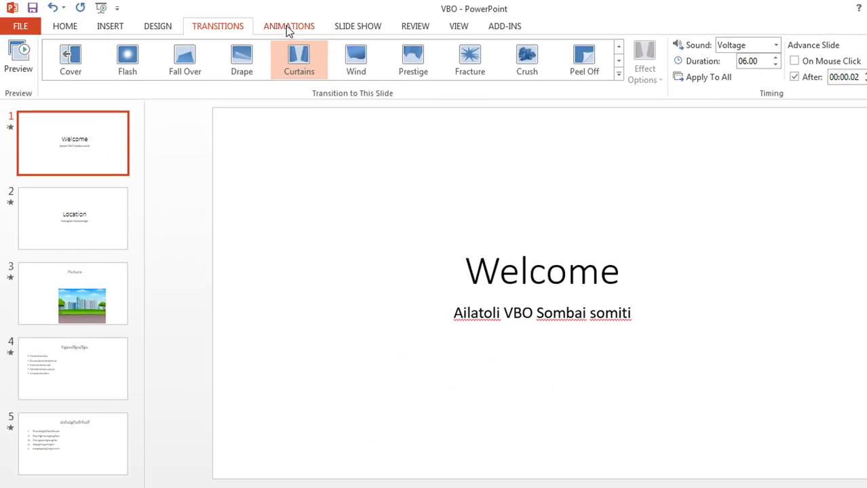
click(287, 28)
click(358, 27)
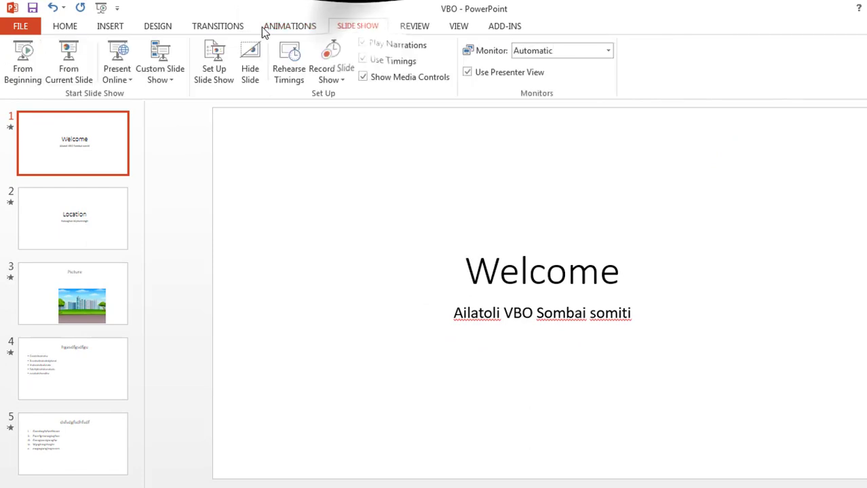
click(158, 26)
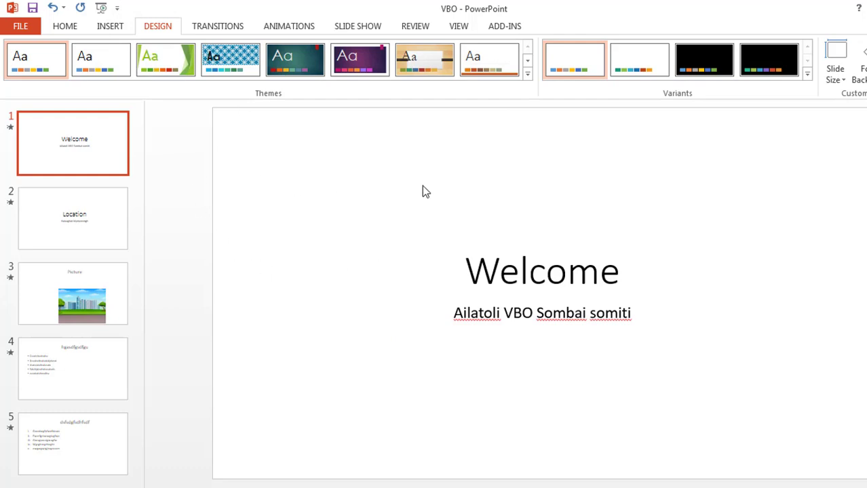
click(225, 27)
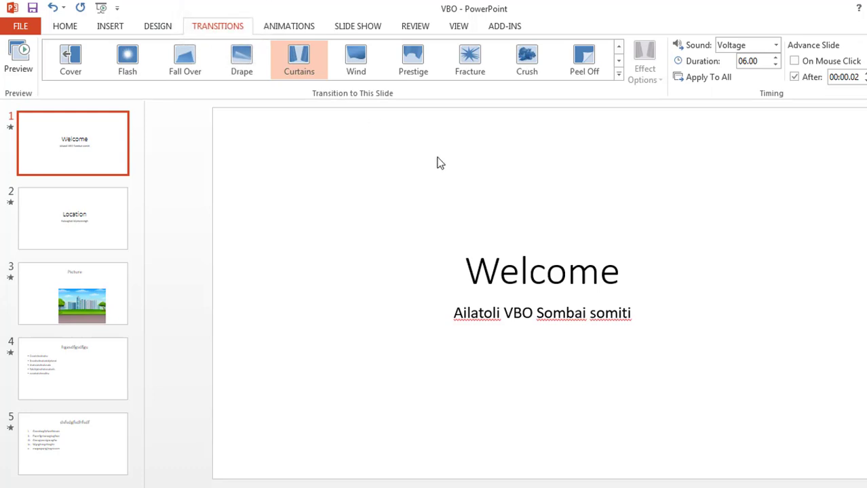